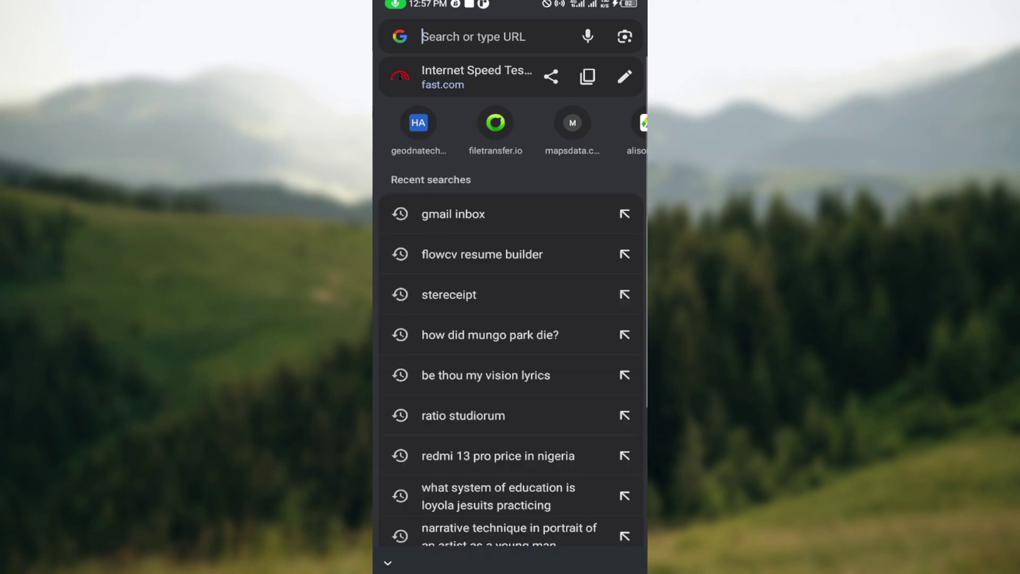
text(g)
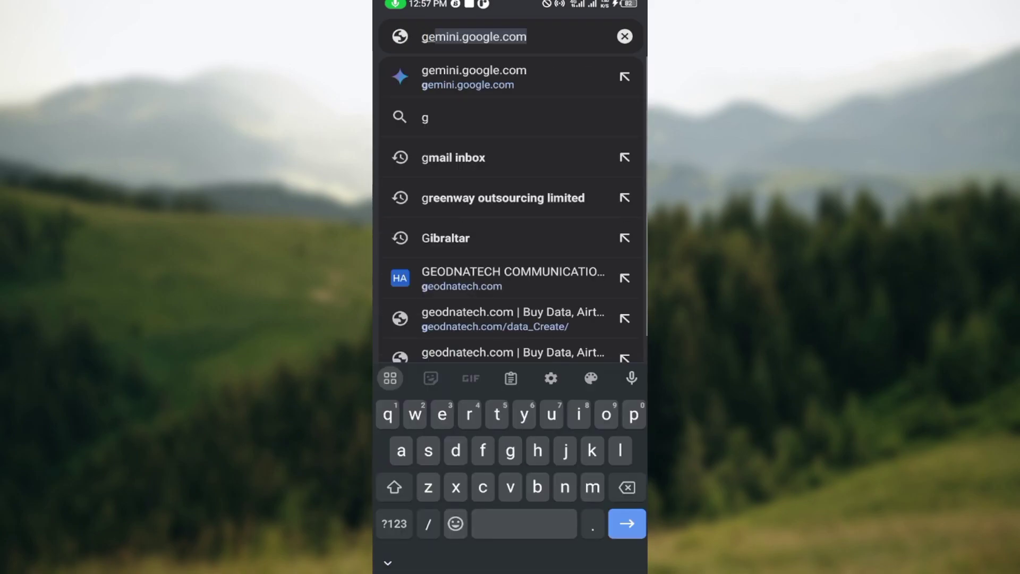
text(etyou)
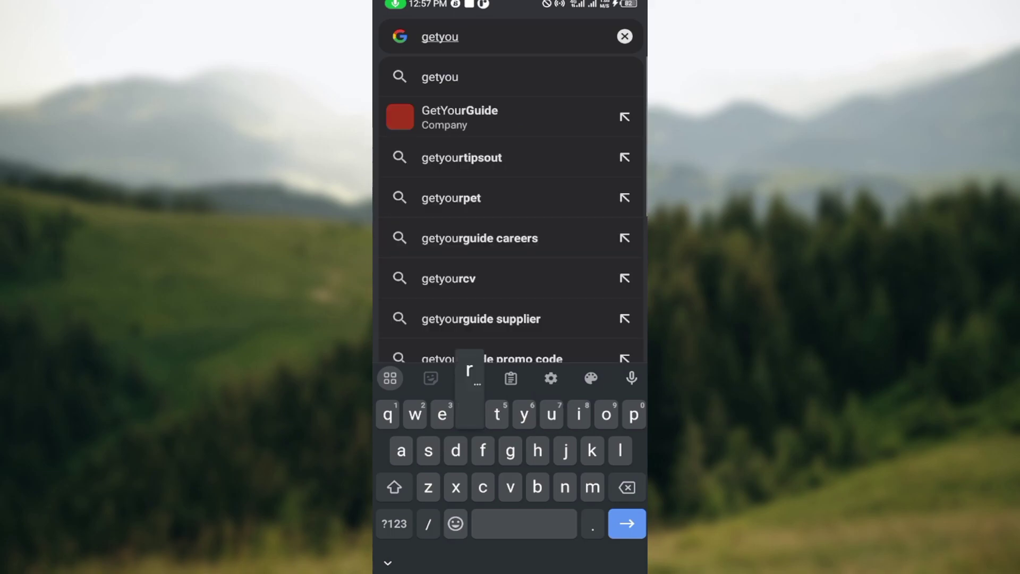
text(rgui)
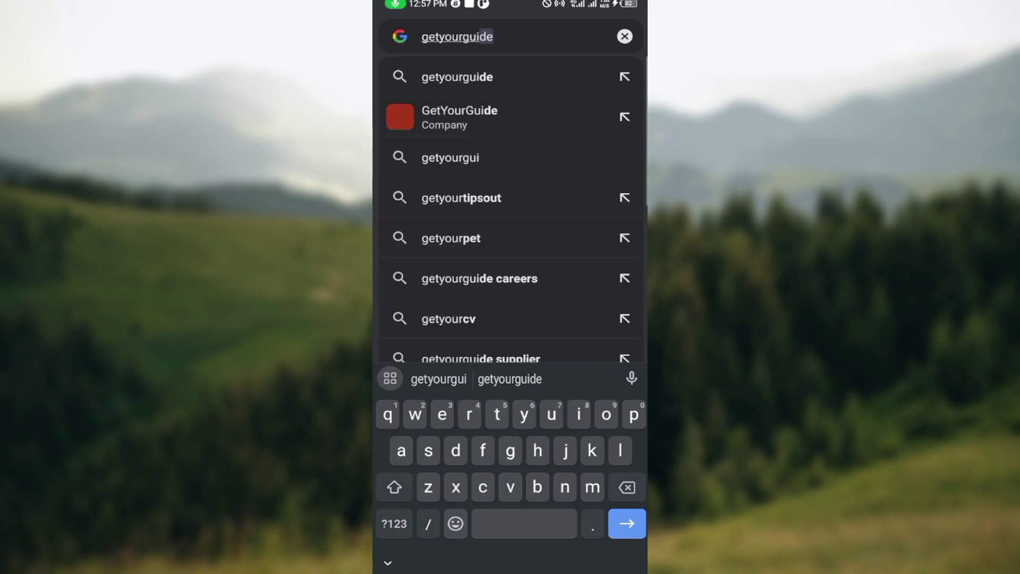
text(de)
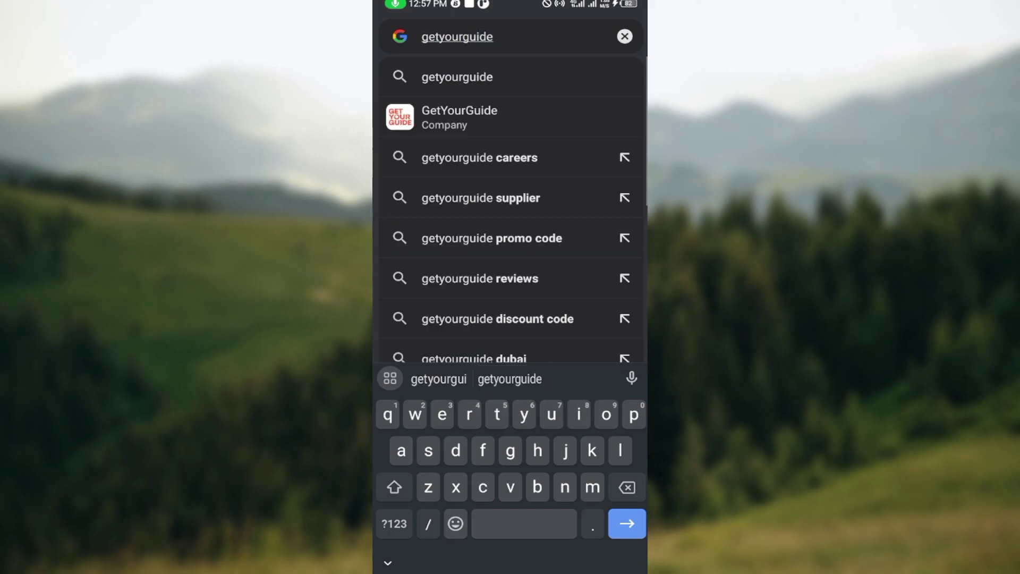
text(partner)
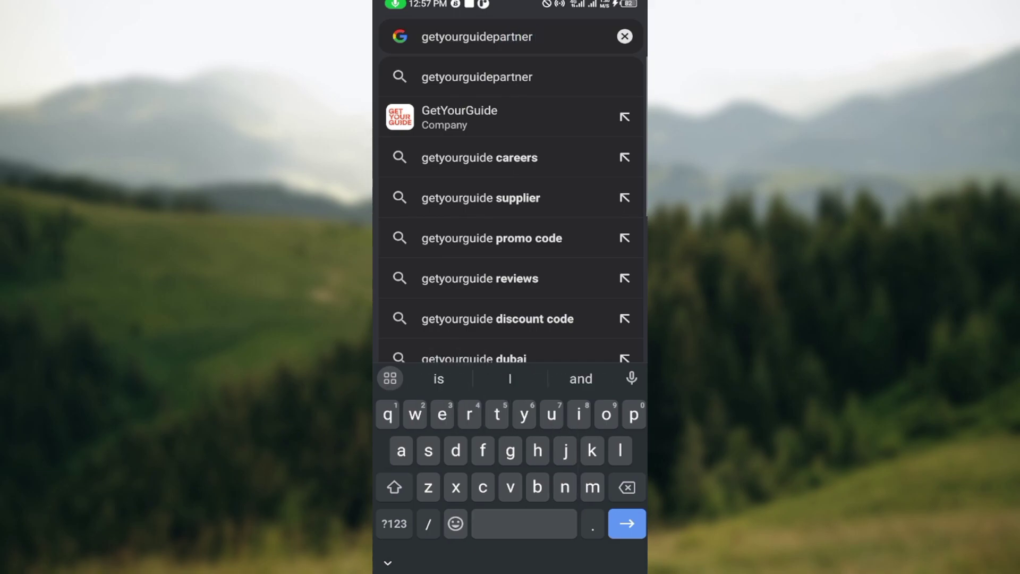
- Correct the spacing in the 'getyourguide partner program' query and run the Google search
click(492, 37)
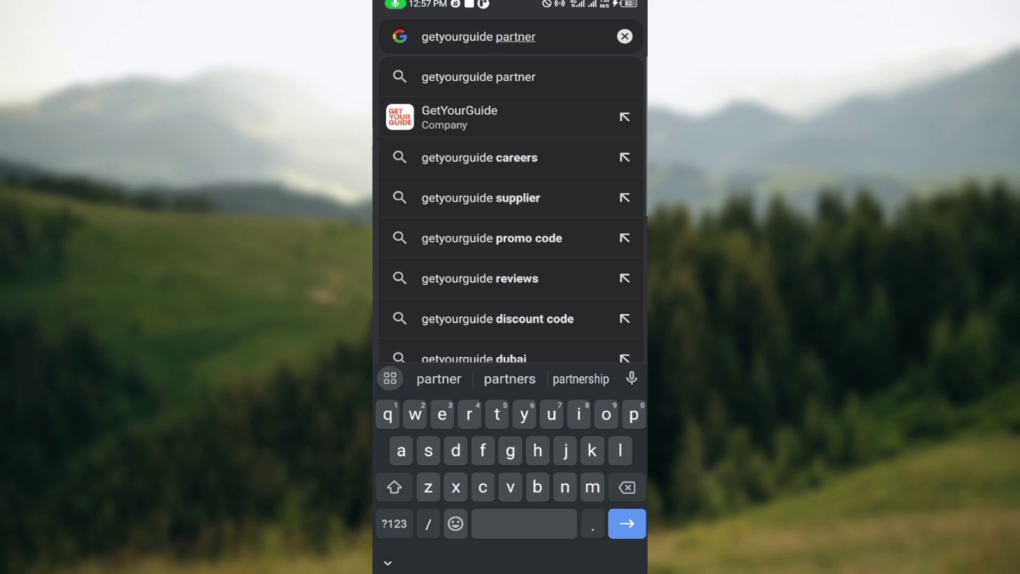
click(539, 36)
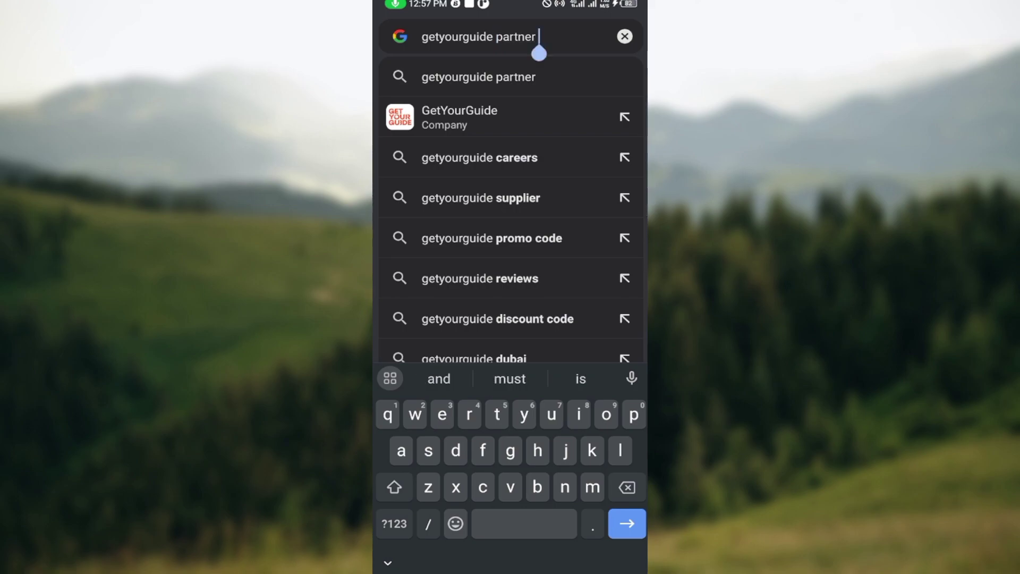
text(pro)
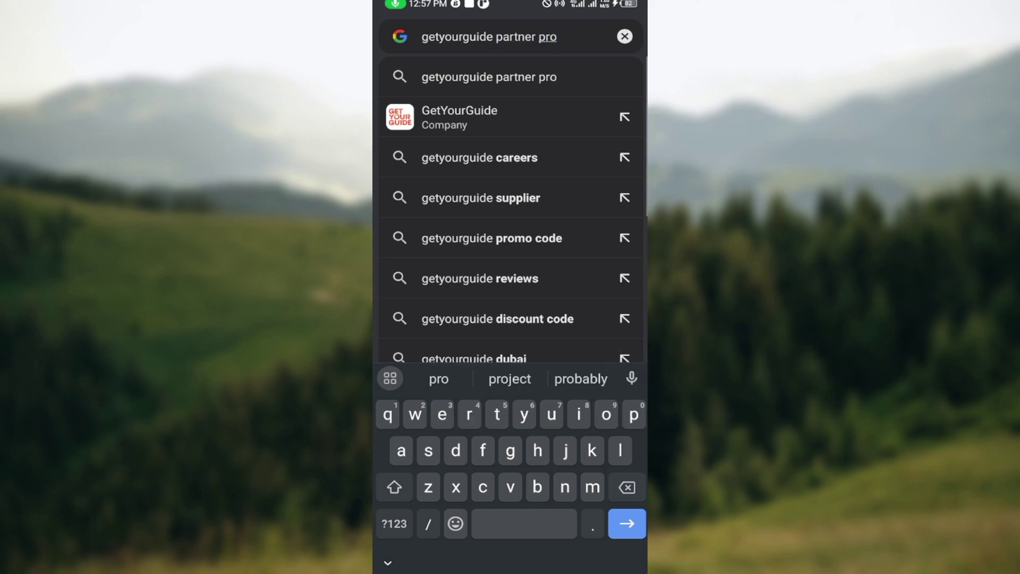
text(gr)
click(509, 378)
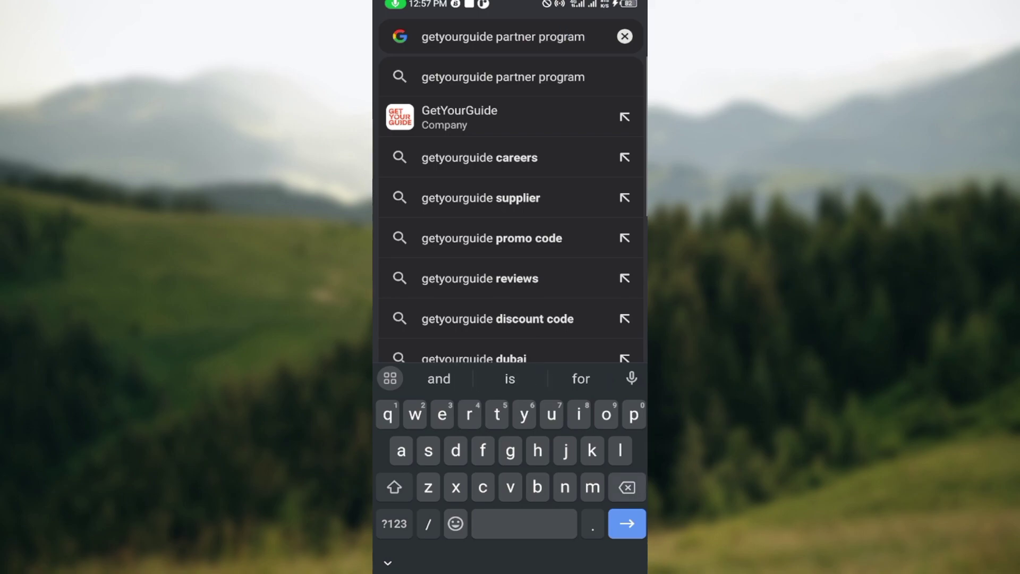
key(Return)
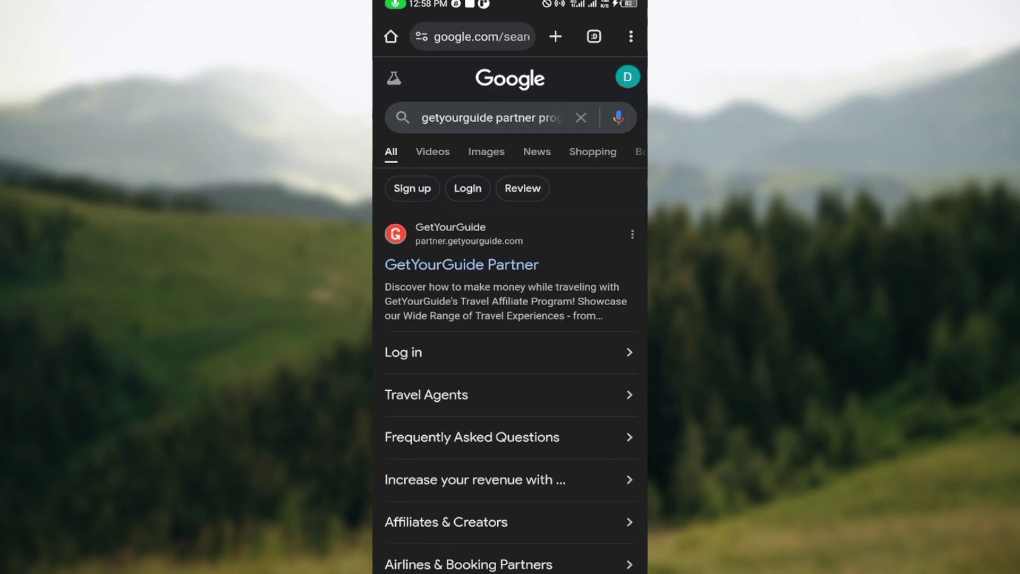
- Open the GetYourGuide Partner result from the Google search results
click(462, 264)
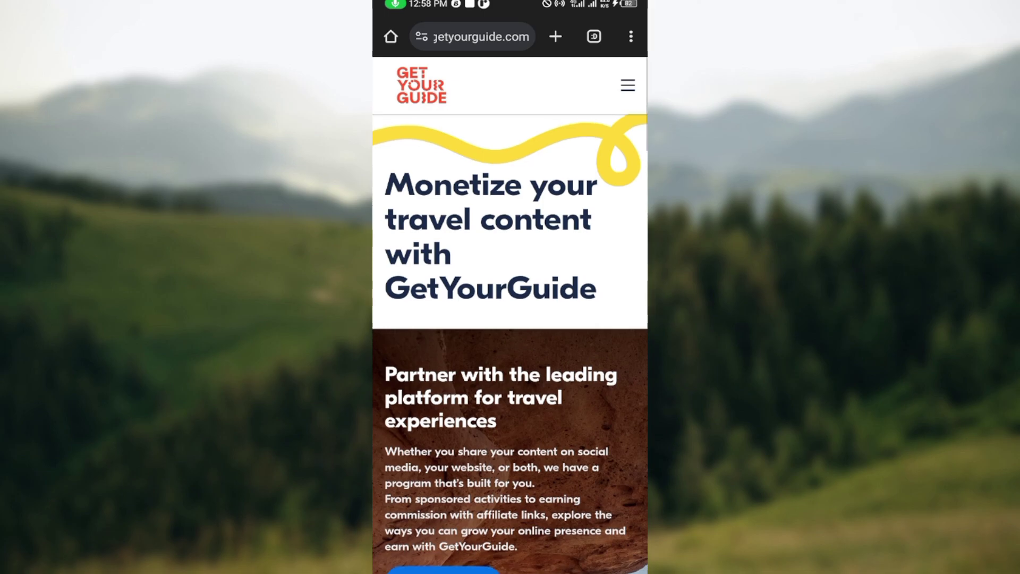
scroll(510, 319, down, 2)
scroll(510, 318, up, 2)
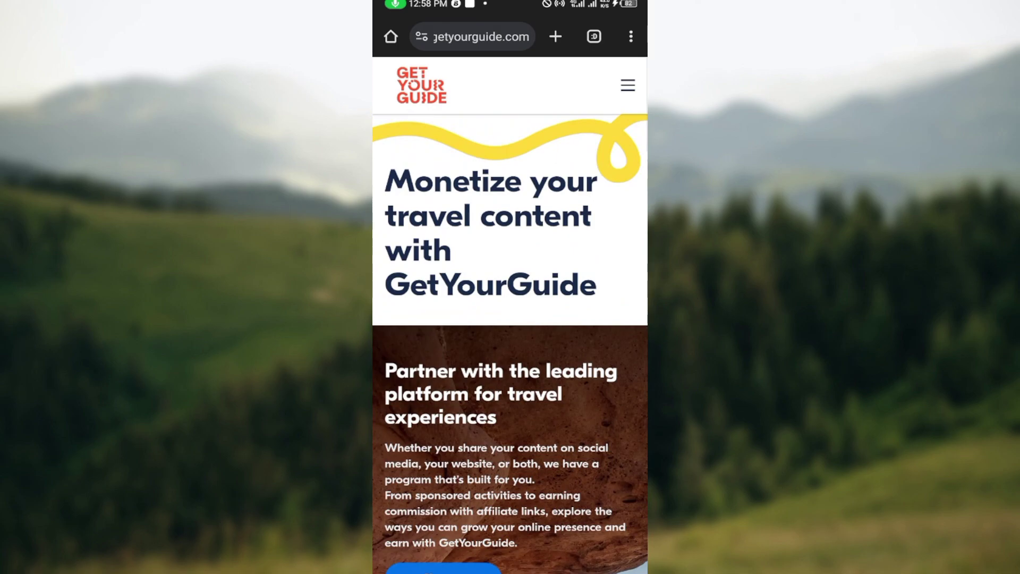
scroll(510, 319, down, 3)
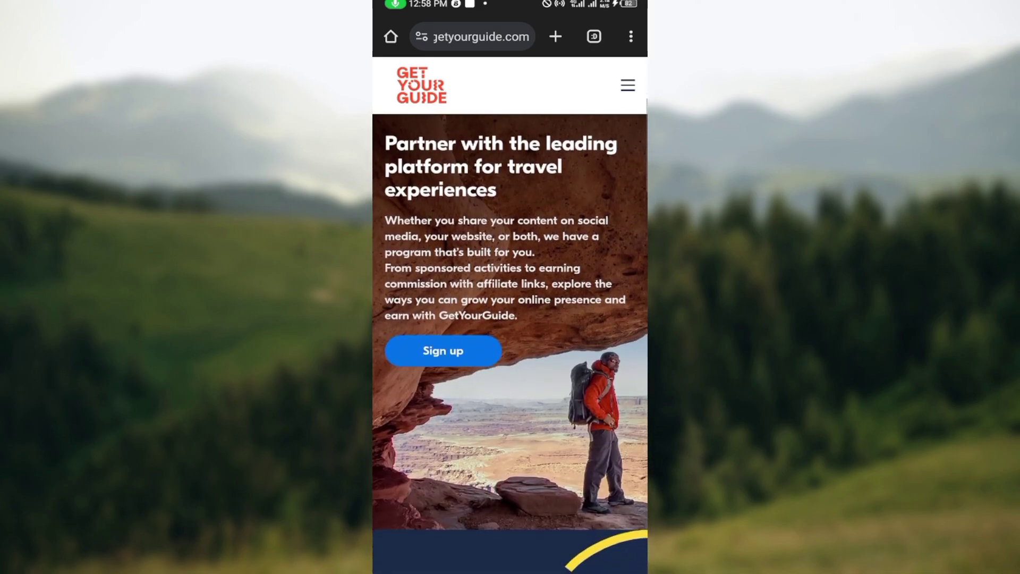
scroll(510, 343, down, 3)
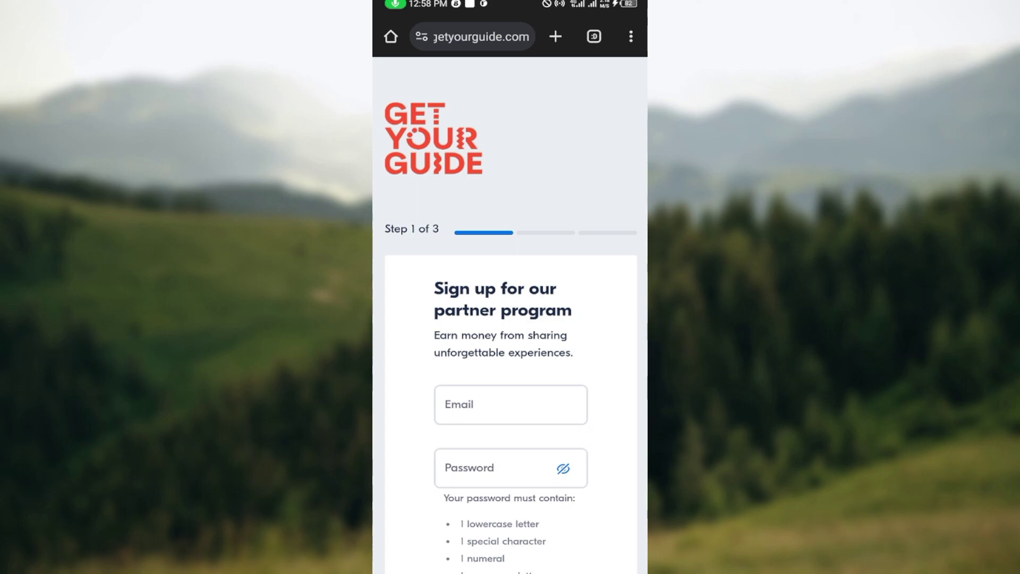
scroll(510, 318, down, 1)
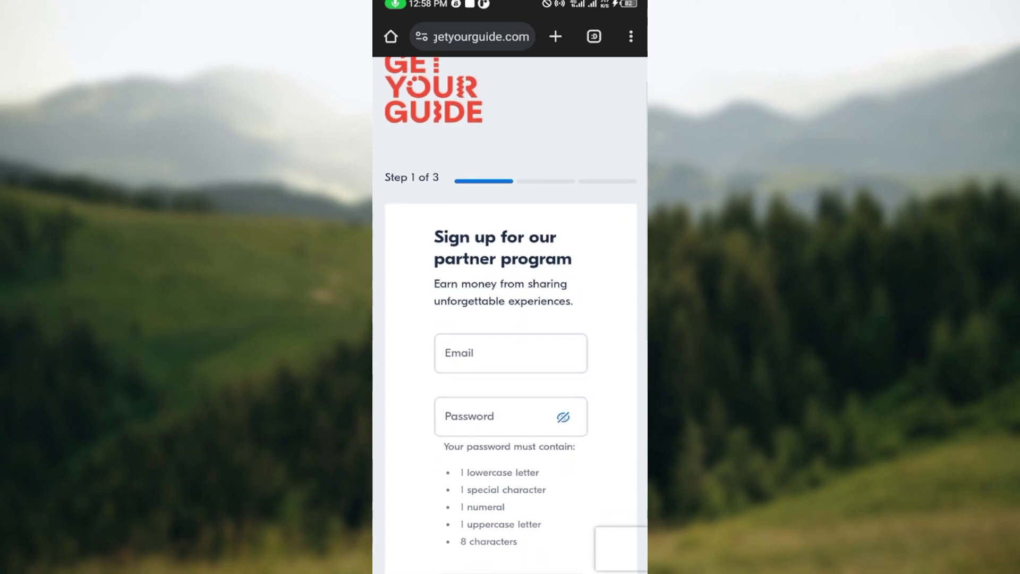
scroll(510, 319, down, 3)
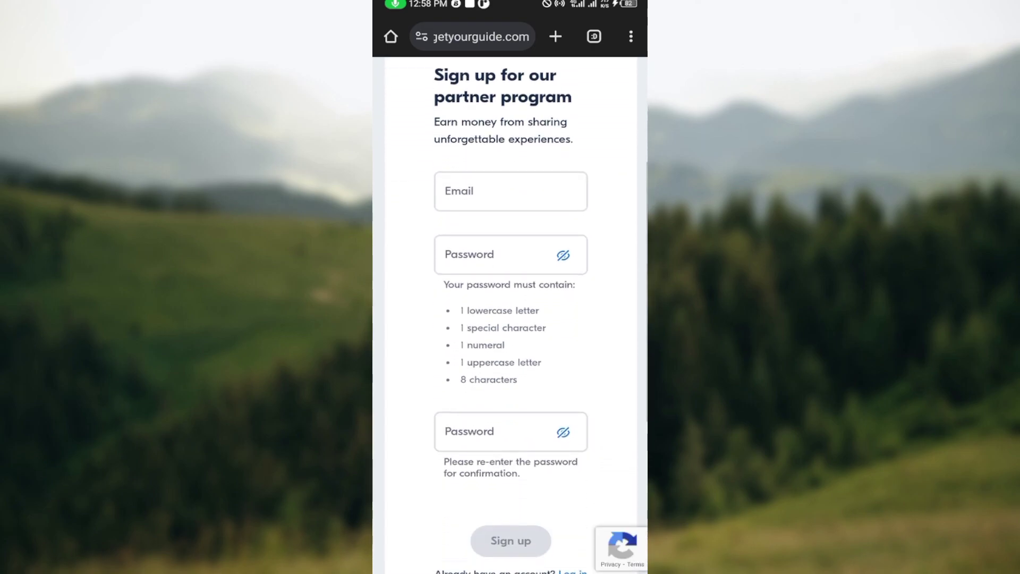
- Enter the suggested email, a password with a special character, and its confirmation
click(510, 191)
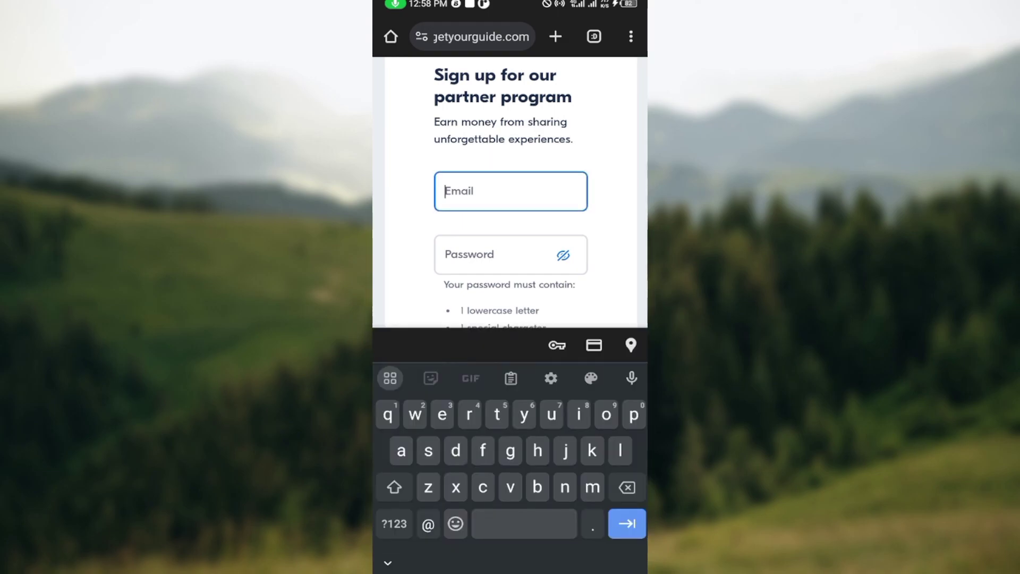
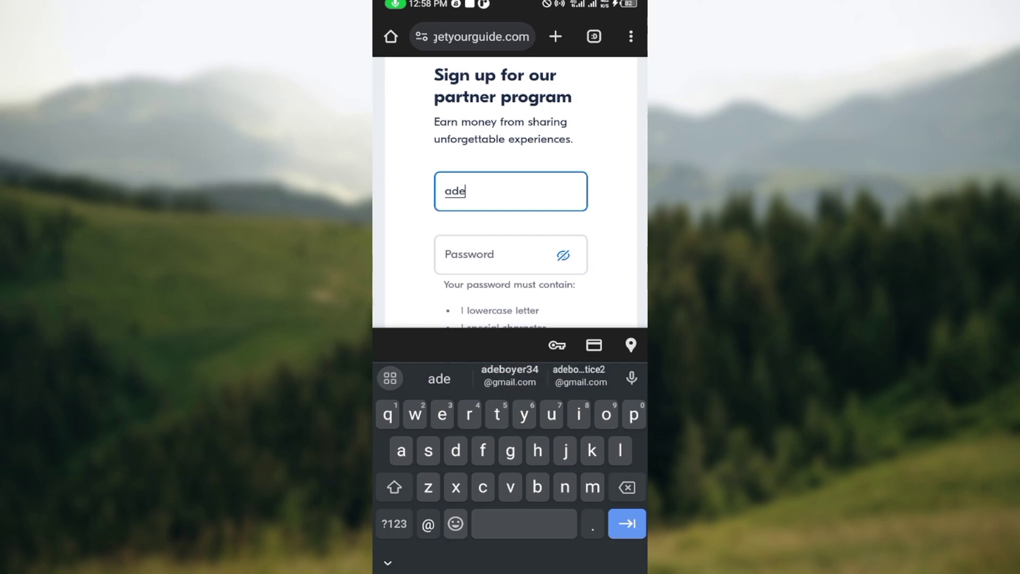
click(510, 375)
click(394, 524)
click(387, 563)
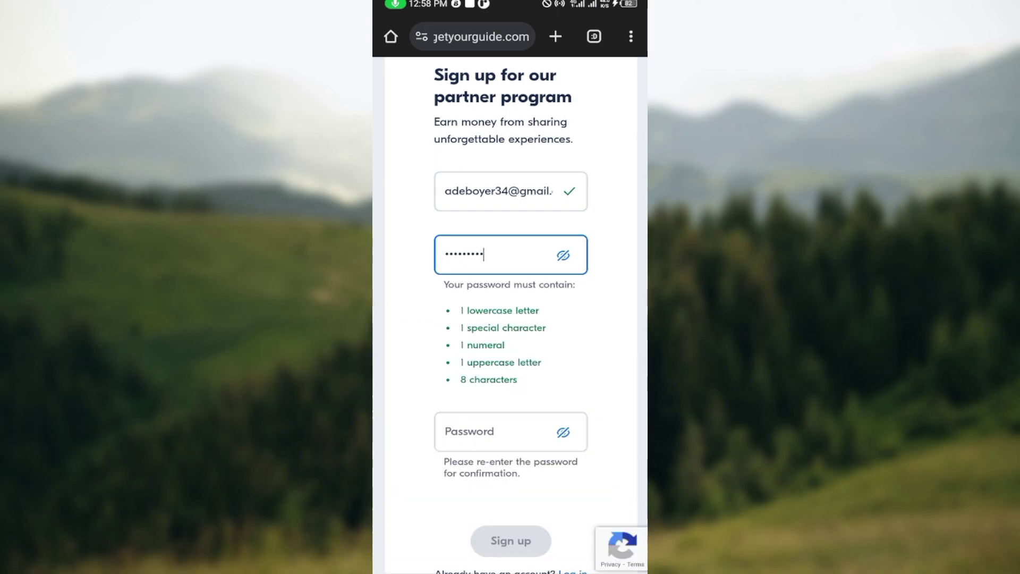
click(510, 431)
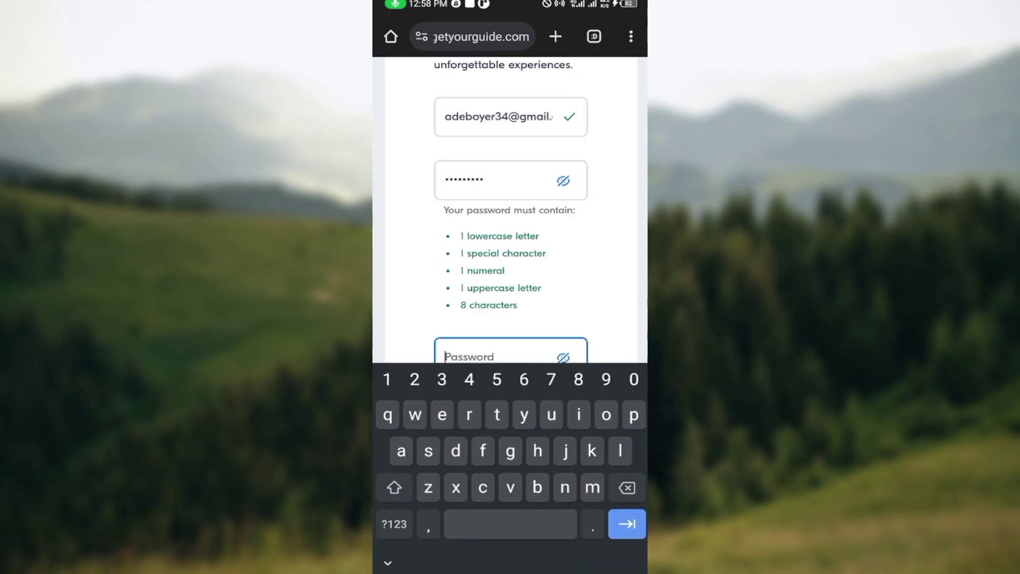
- Submit the email and password step, then select 'I am a content creator'
click(510, 318)
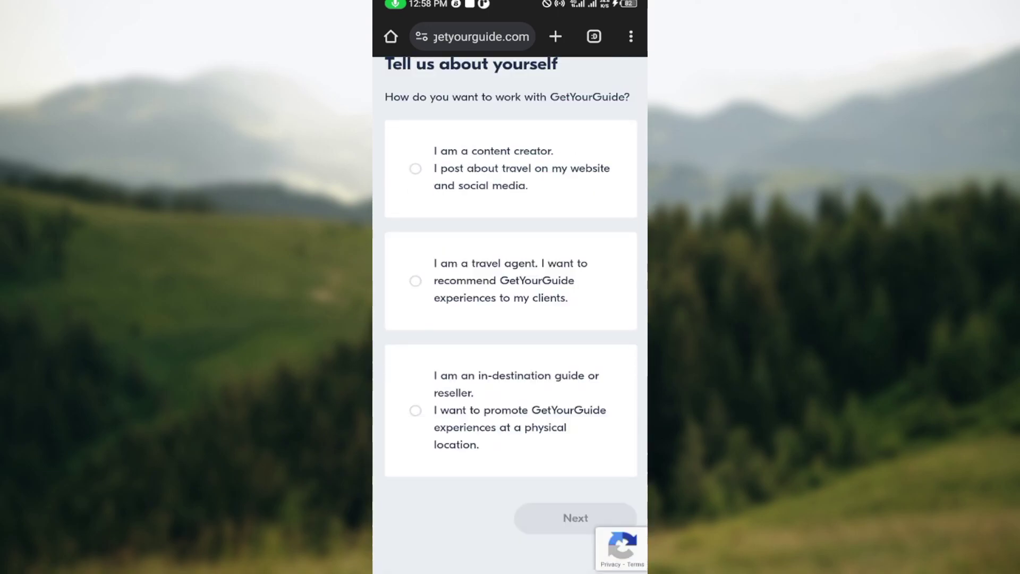
scroll(510, 319, up, 3)
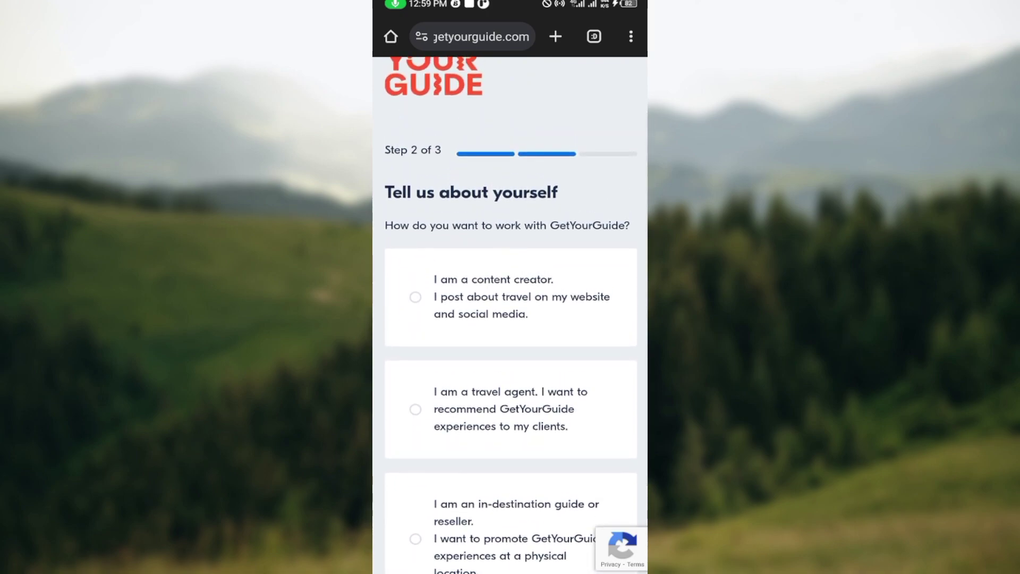
scroll(511, 319, down, 2)
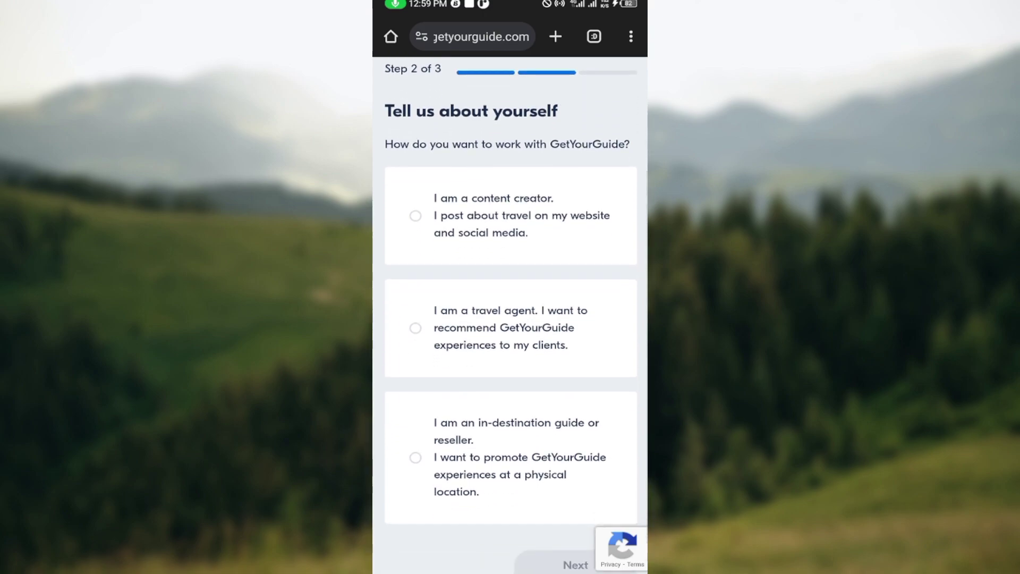
scroll(511, 319, down, 1)
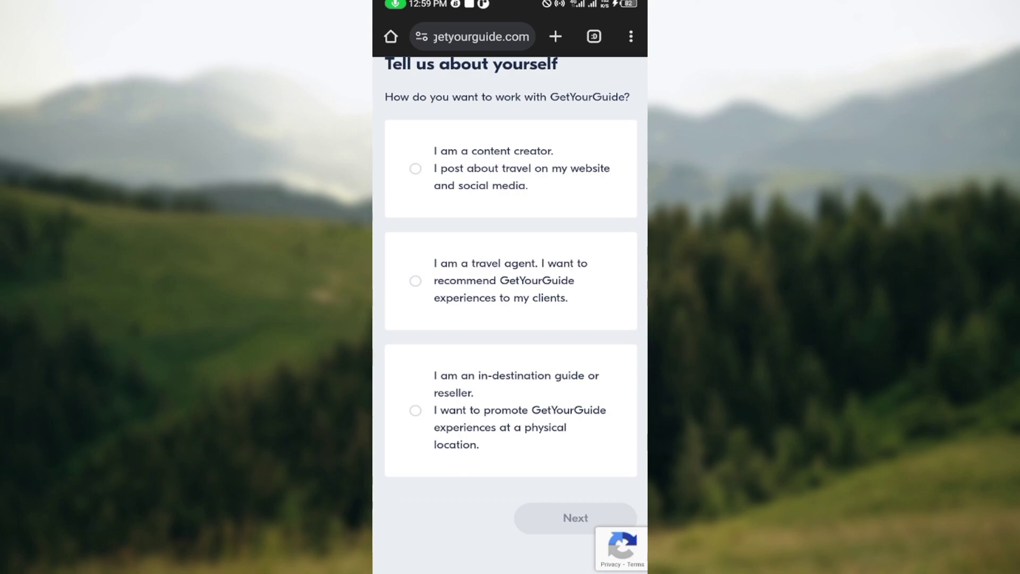
click(415, 168)
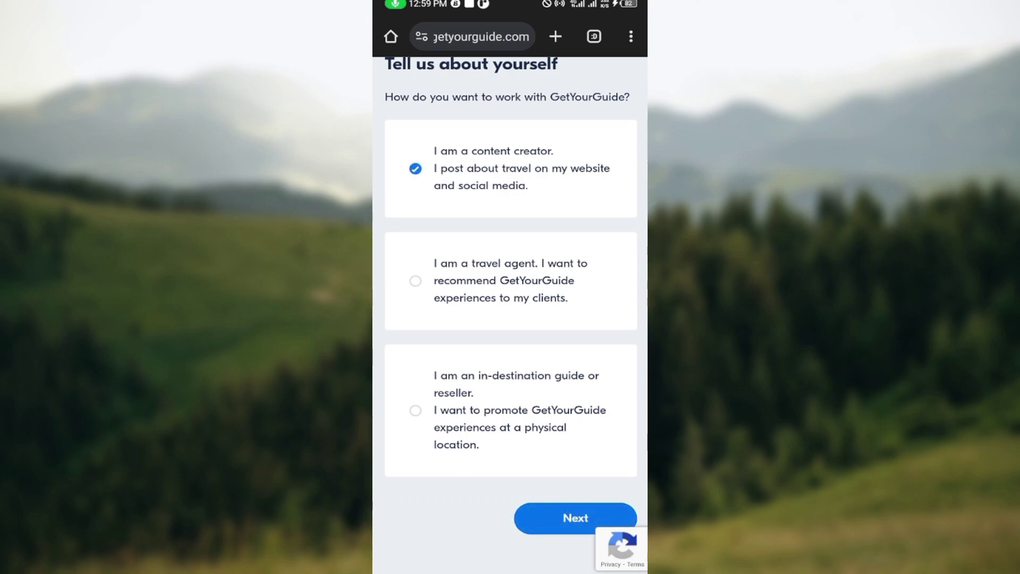
- Go to step 3, enter the full name, and type the organisation name, fixing typos
click(575, 519)
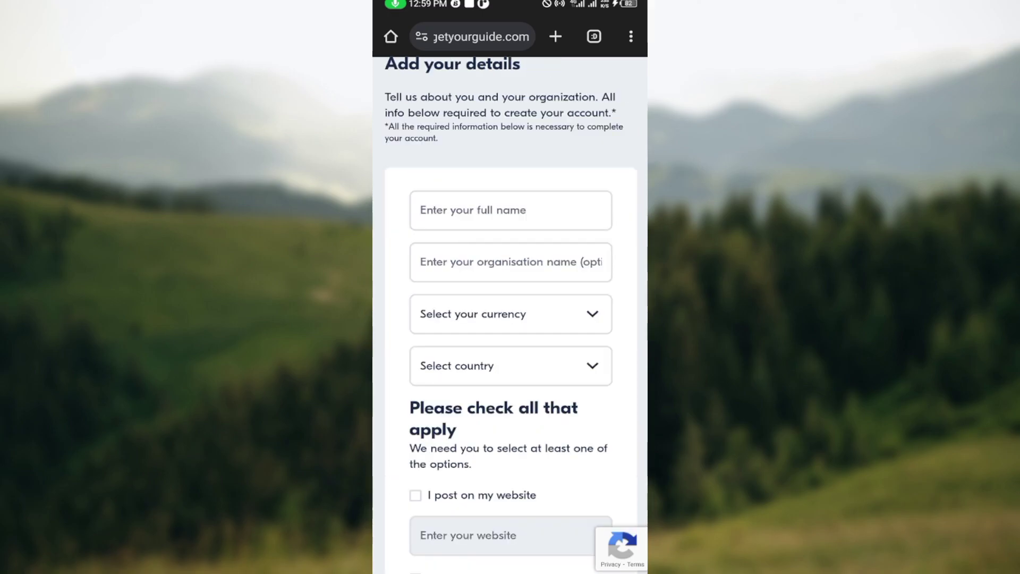
scroll(511, 319, up, 2)
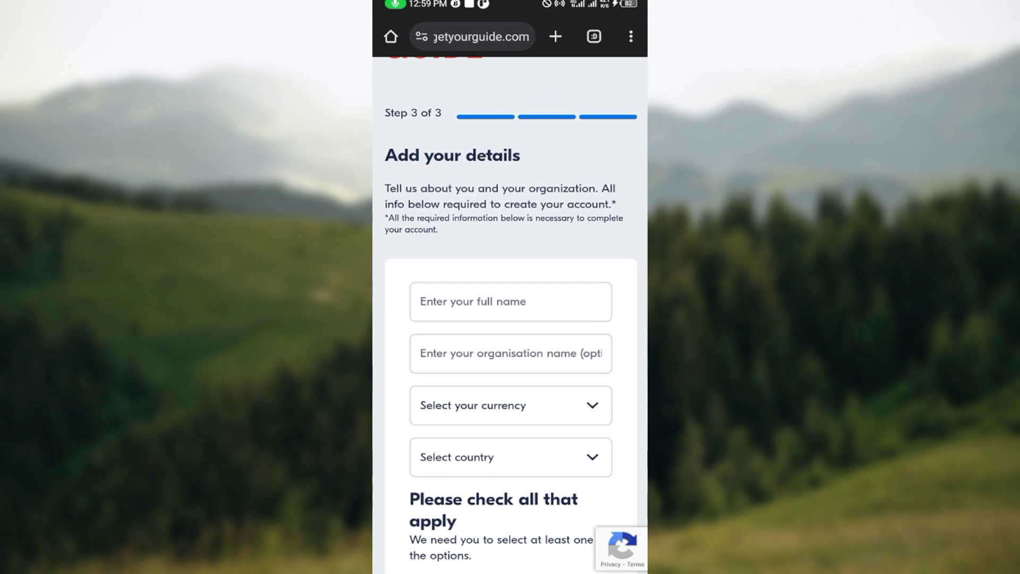
scroll(510, 319, down, 2)
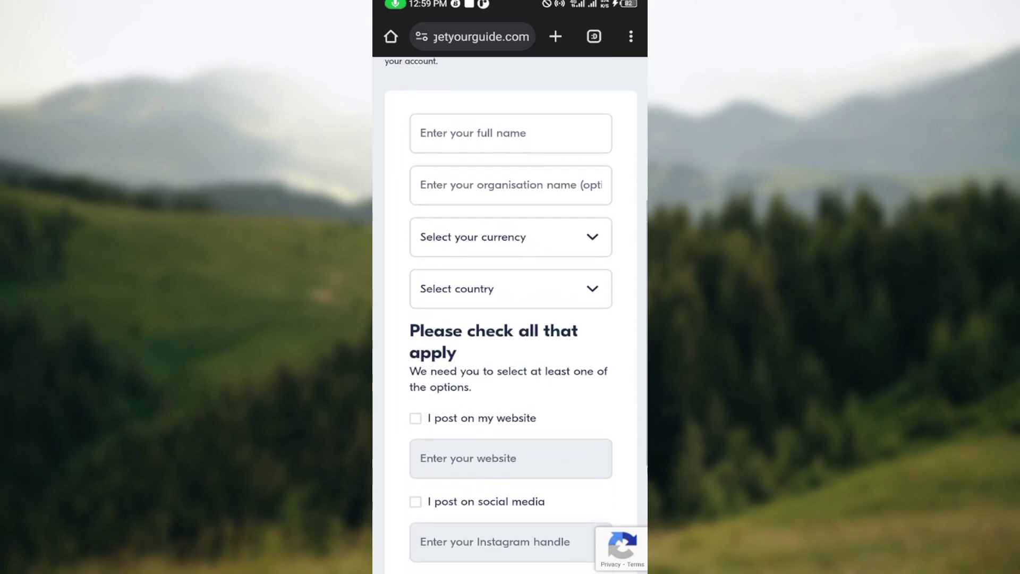
scroll(510, 240, up, 1)
click(510, 195)
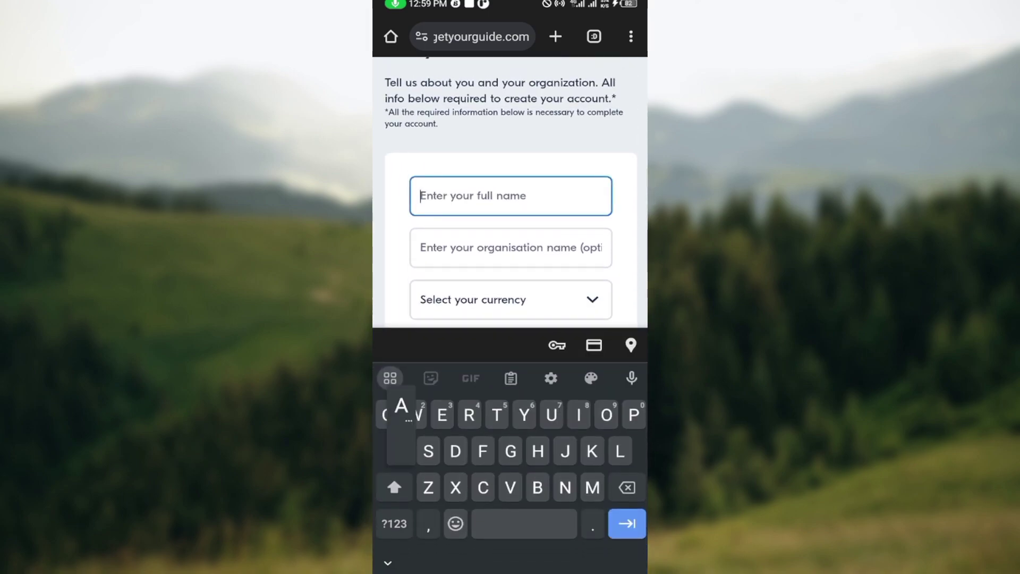
key(Tab)
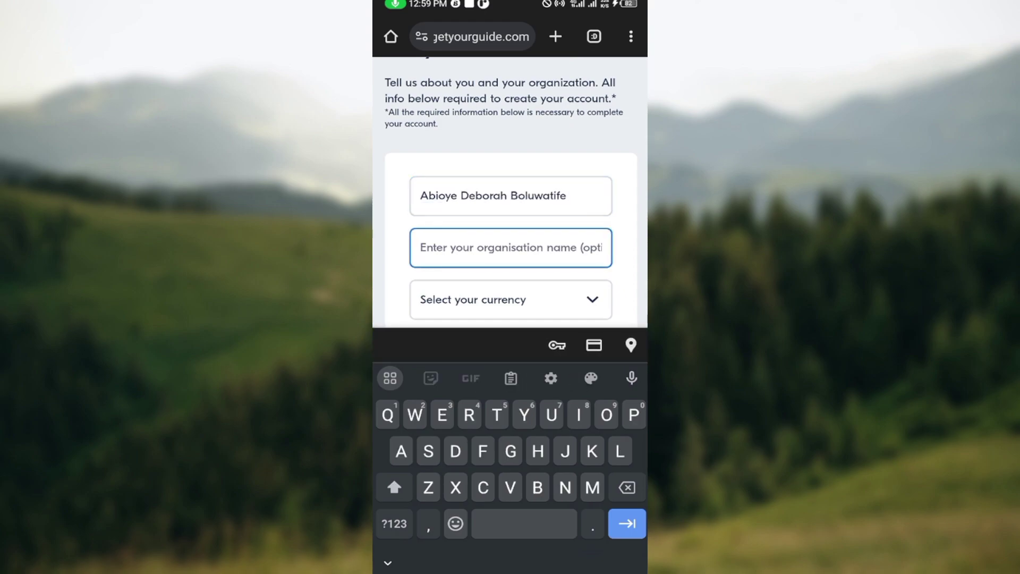
text(Tee com)
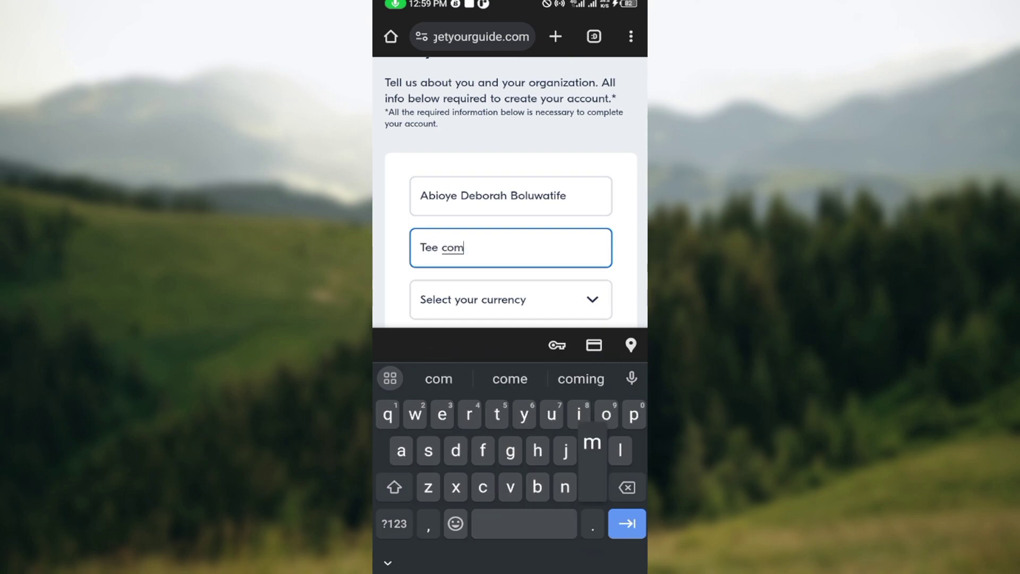
text(mun)
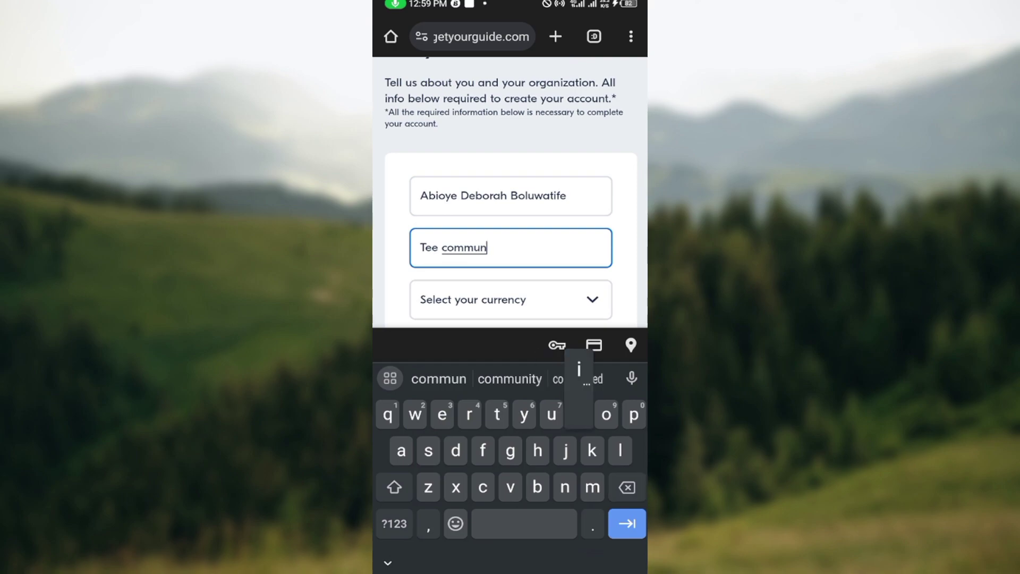
text(ication)
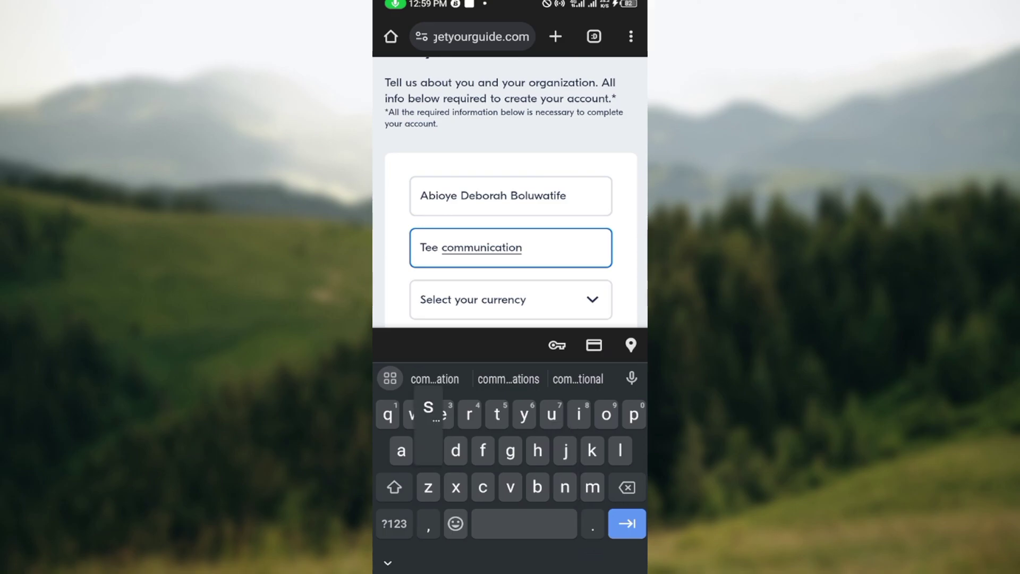
text(s)
- Choose 'USD - US$ U.S. Dollar' as currency and Nigeria as country
click(510, 299)
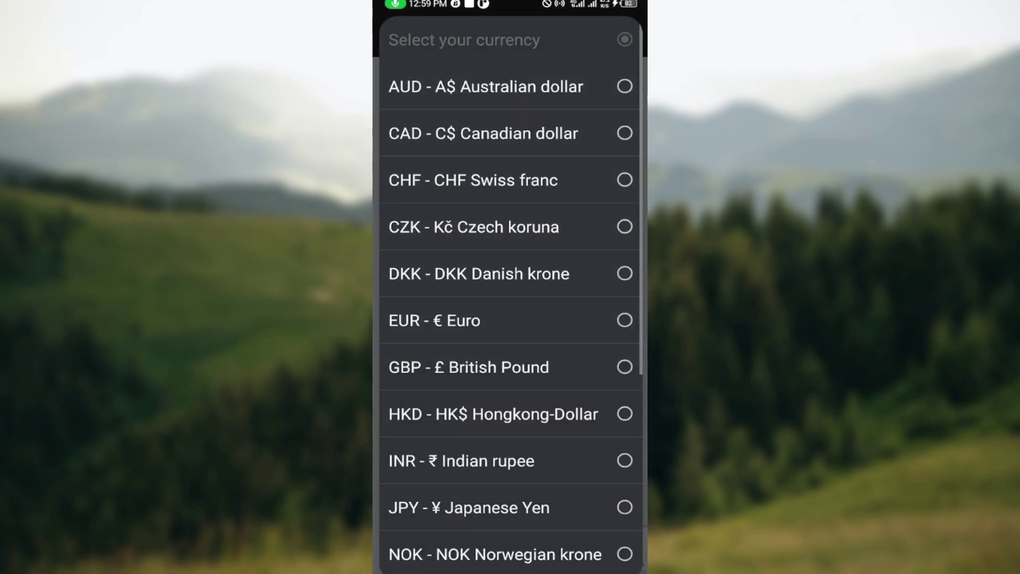
scroll(510, 299, down, 5)
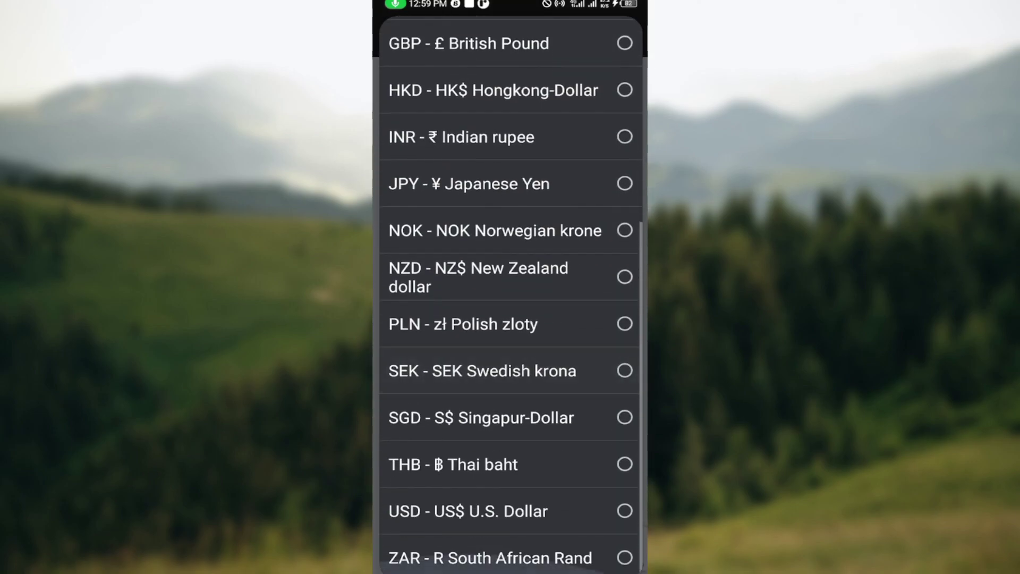
click(510, 510)
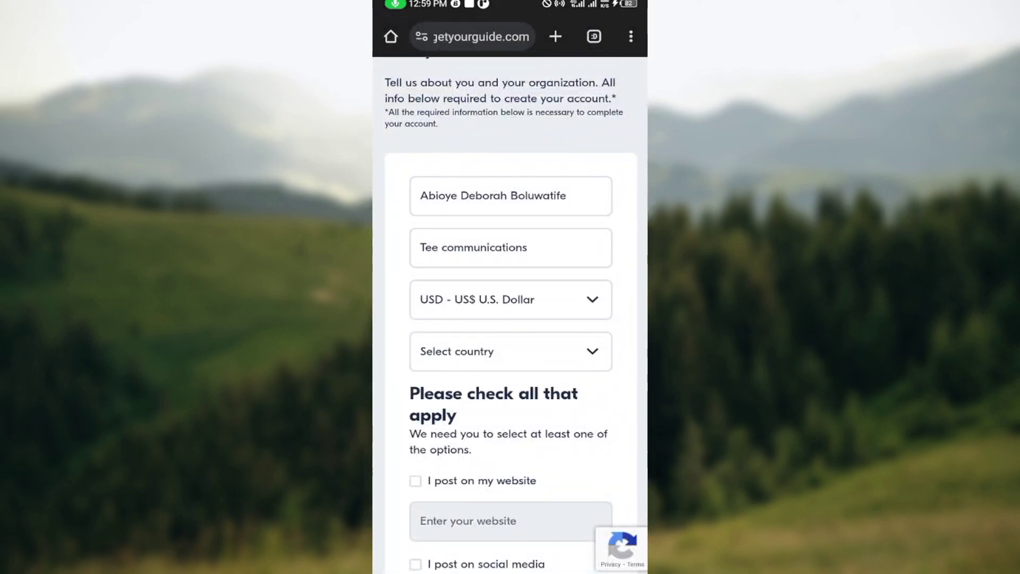
click(510, 351)
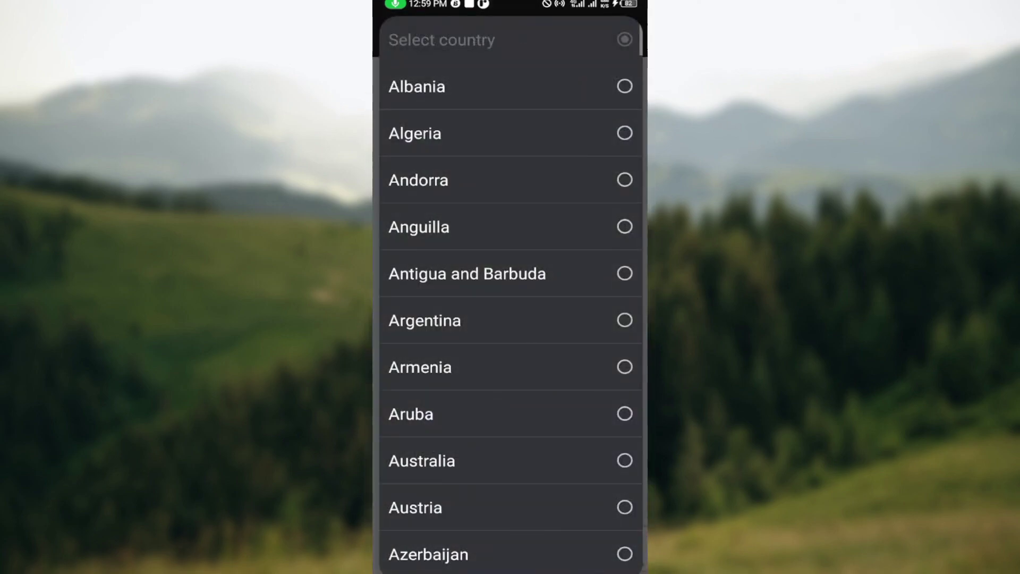
scroll(510, 299, down, 5)
scroll(510, 299, down, 10)
scroll(510, 299, down, 10)
scroll(511, 299, down, 10)
scroll(510, 299, down, 10)
scroll(510, 298, down, 2)
scroll(510, 299, up, 2)
click(510, 282)
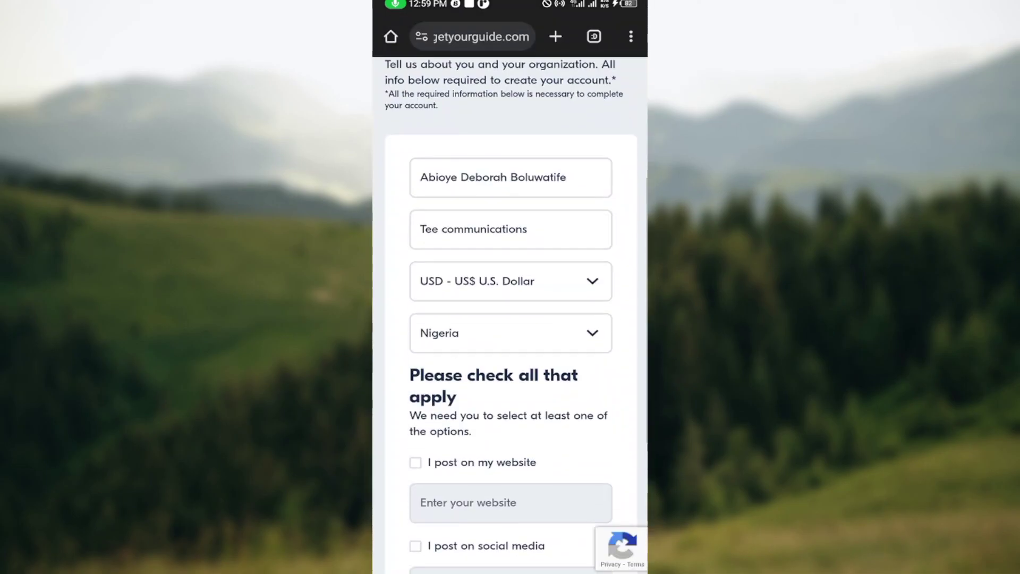
scroll(510, 319, down, 2)
scroll(510, 320, down, 2)
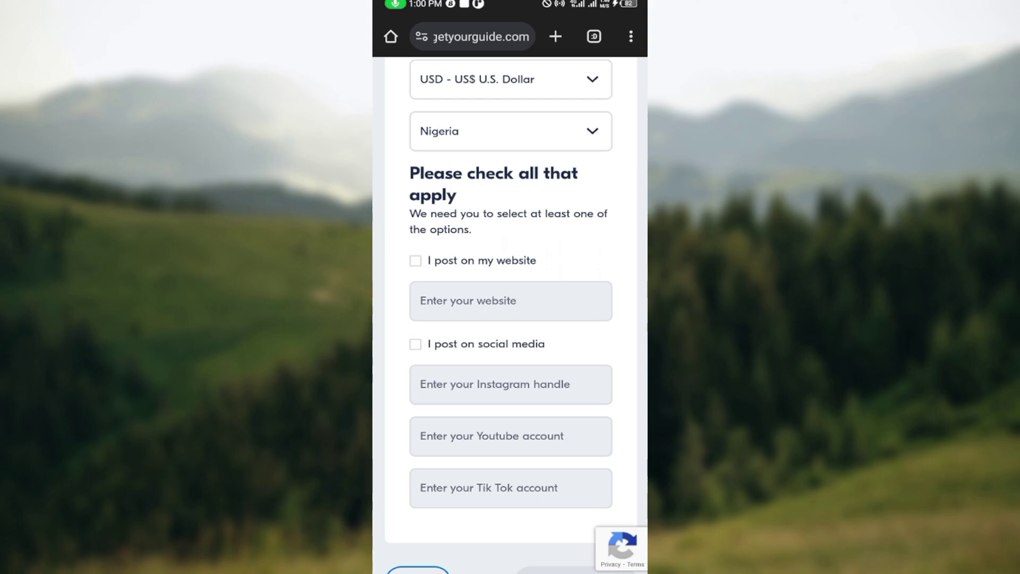
scroll(510, 303, down, 2)
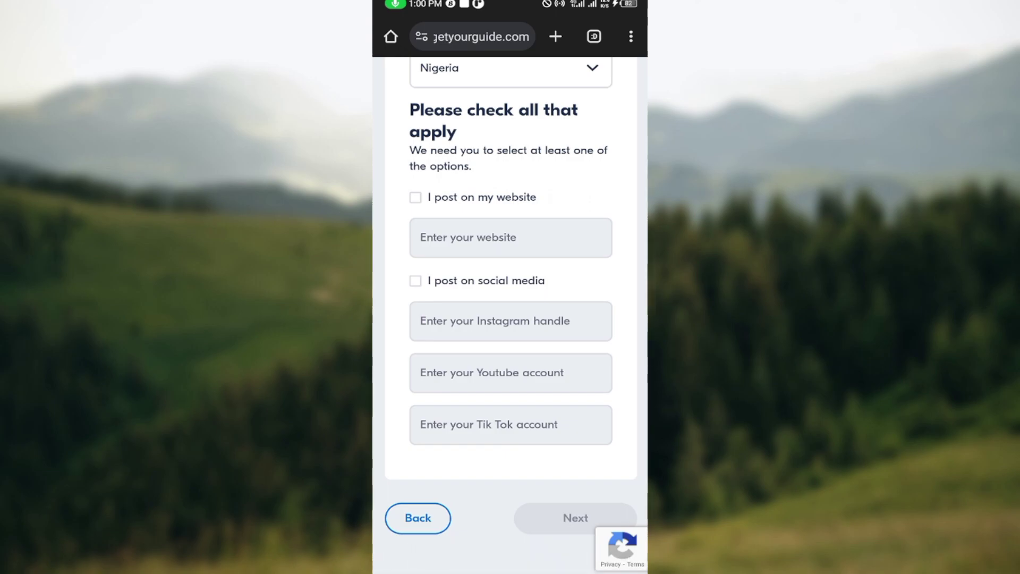
- Tick 'I post on social media' to reveal the Instagram, YouTube and TikTok fields
click(415, 281)
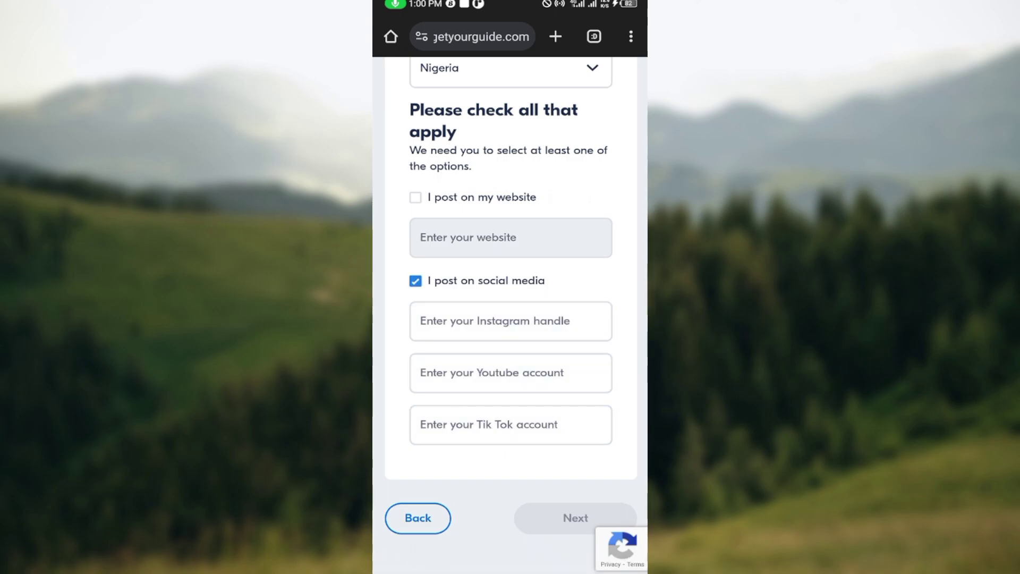
scroll(510, 319, up, 5)
scroll(510, 319, up, 2)
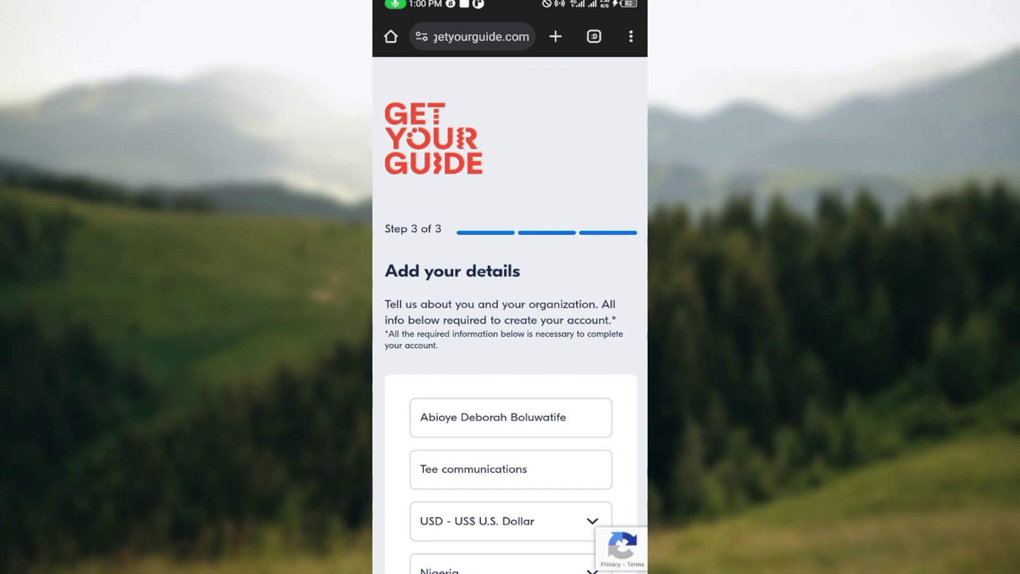
scroll(510, 319, down, 3)
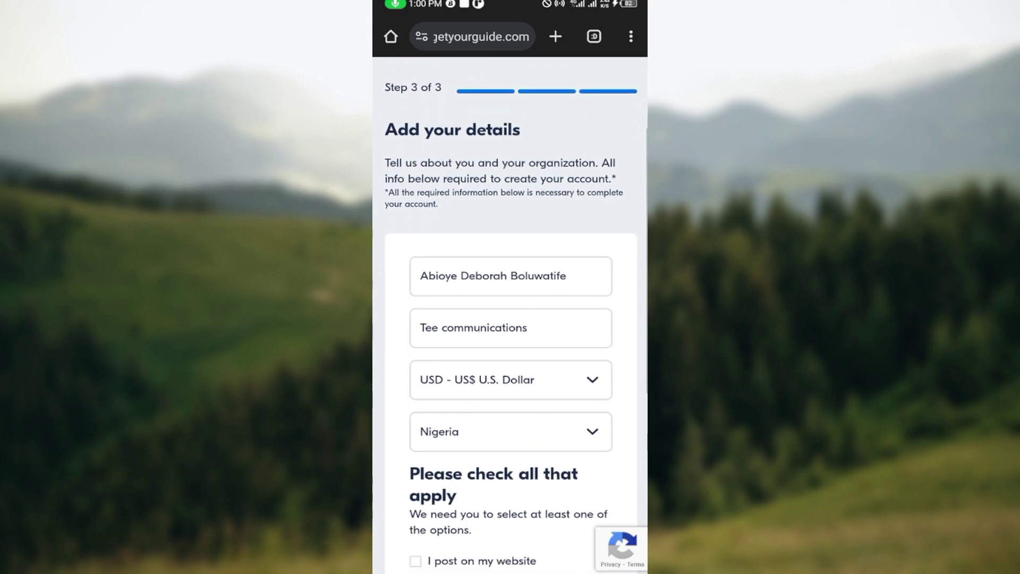
scroll(510, 319, up, 2)
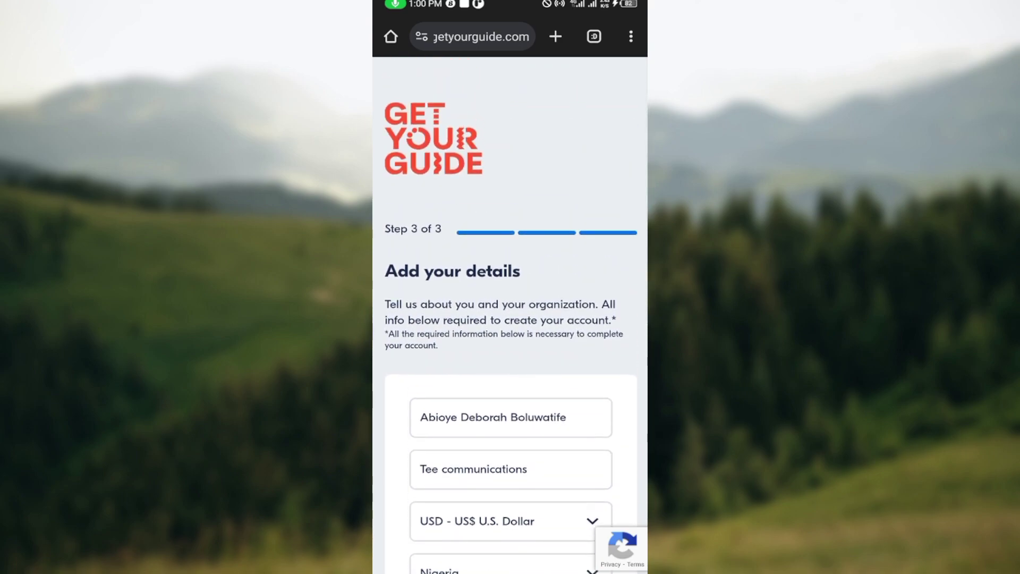